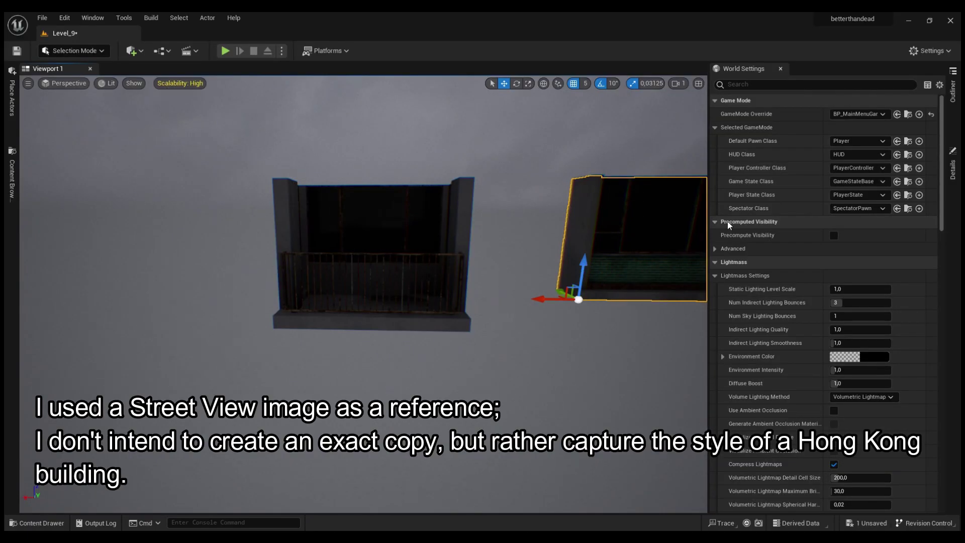
# Step: Centre the view on the balcony building section and browse the project's level assets
pyautogui.moveTo(603, 226); pyautogui.dragTo(503, 262, button='right')
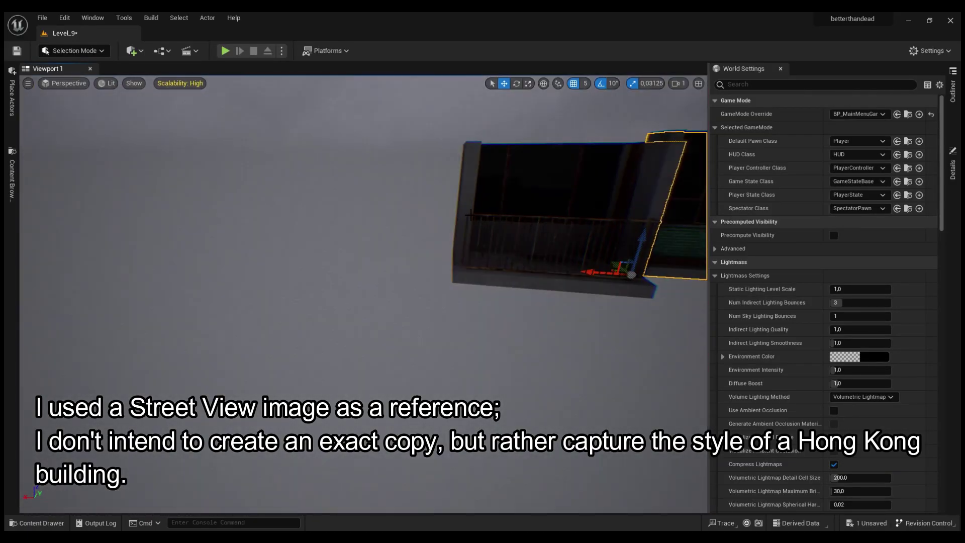
pyautogui.moveTo(311, 249); pyautogui.dragTo(402, 251, button='right')
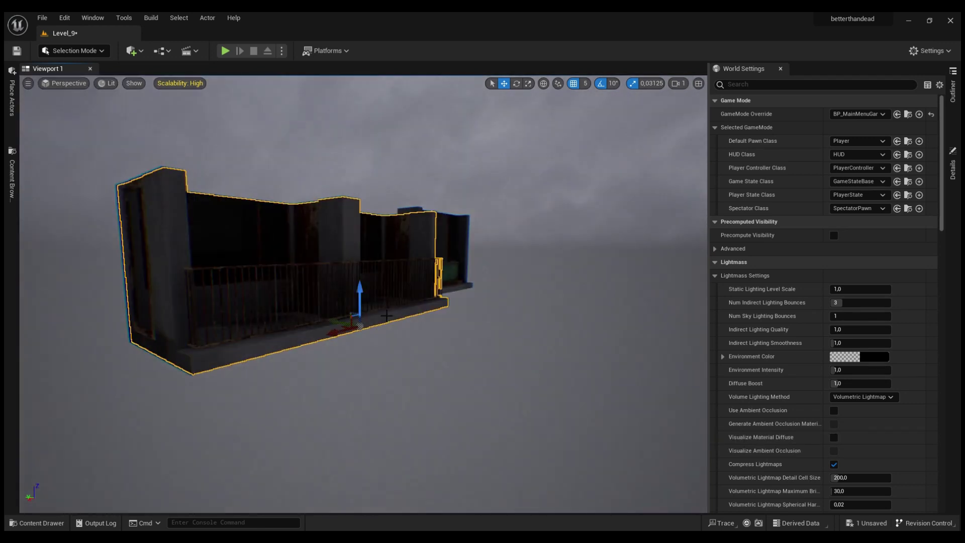
pyautogui.moveTo(146, 148); pyautogui.dragTo(75, 151, button='right')
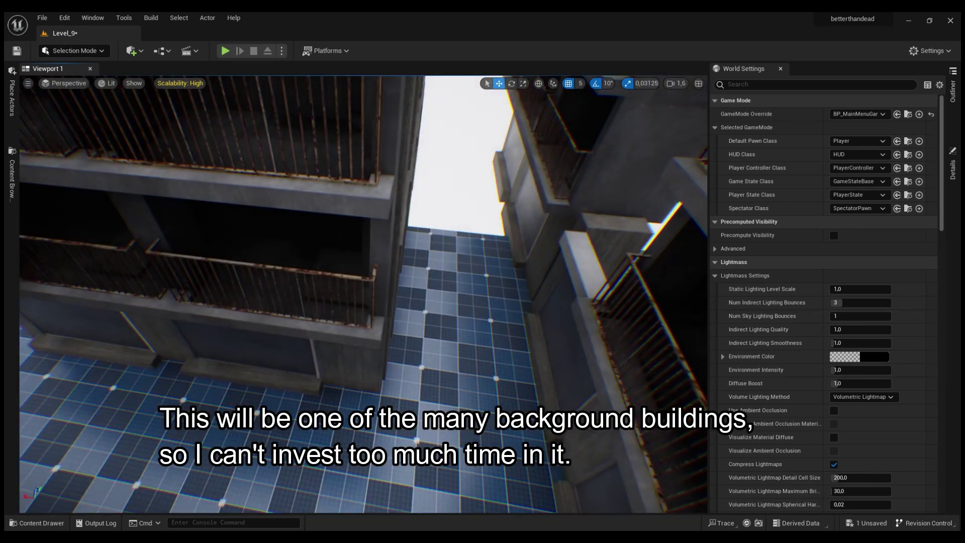
pyautogui.hotkey('ctrl', 'space')
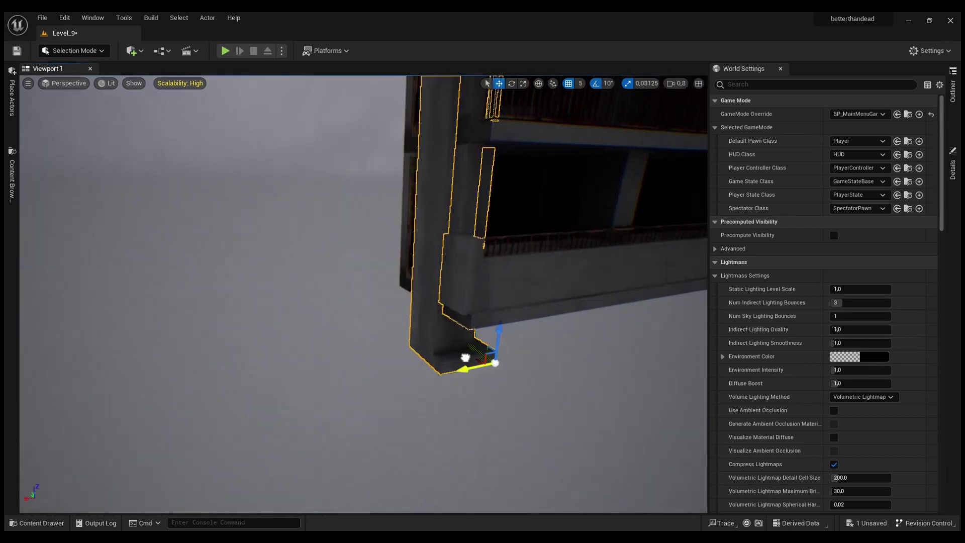
# Step: Adjust the selected wall piece with the Scale and Move gizmos to stack the floors
pyautogui.keyDown('alt'); pyautogui.moveTo(466, 357); pyautogui.dragTo(459, 334); pyautogui.keyUp('alt')
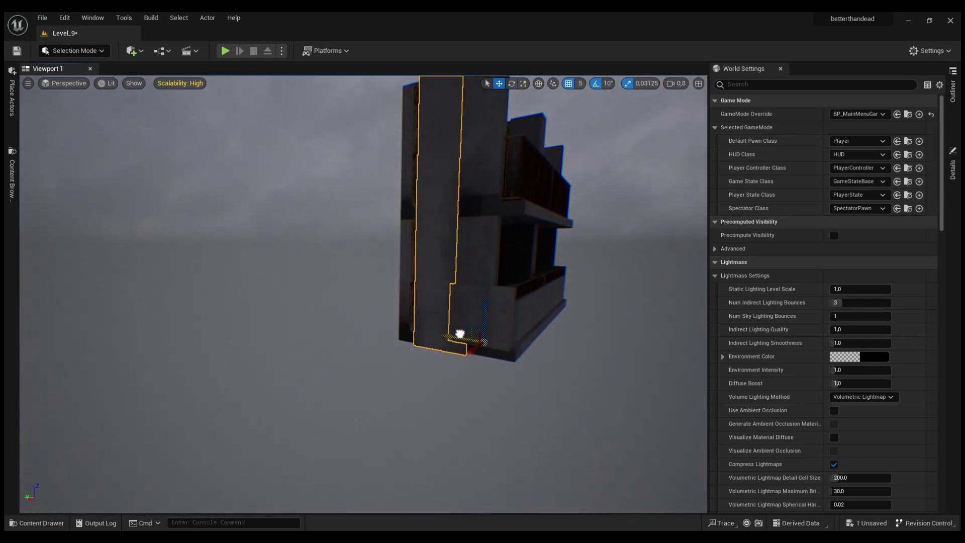
pyautogui.keyDown('alt'); pyautogui.moveTo(459, 333); pyautogui.dragTo(467, 390); pyautogui.keyUp('alt')
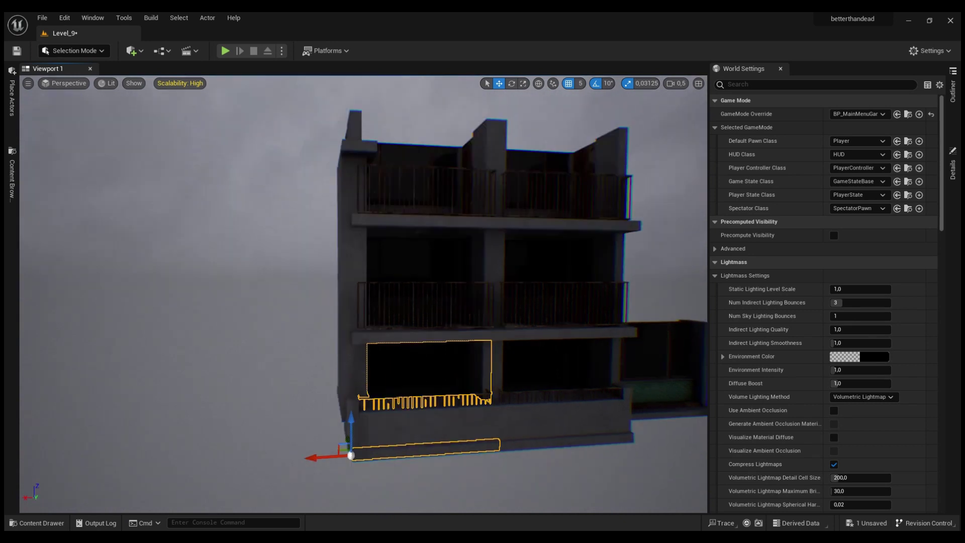
pyautogui.press('r')
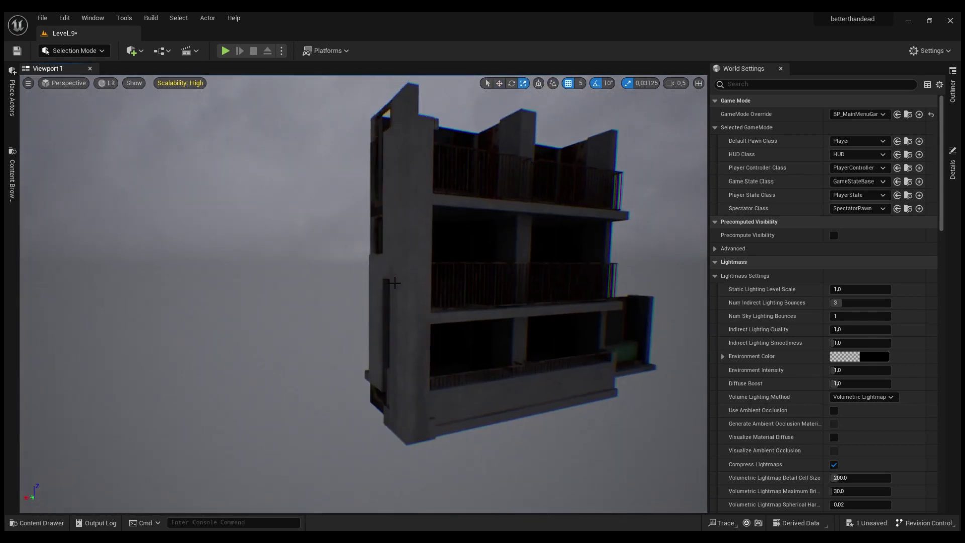
pyautogui.press('w')
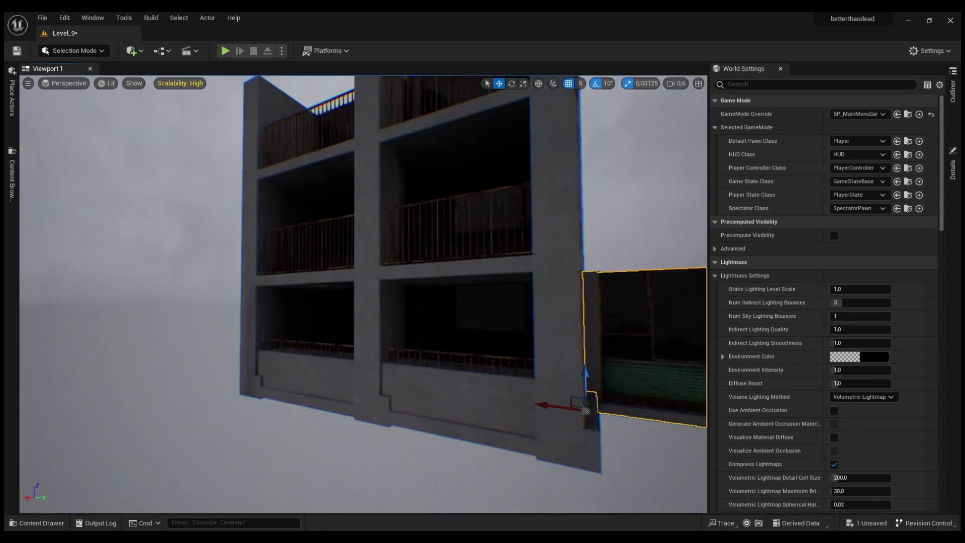
# Step: Swing the view close to the green-tiled window module on the block's side
pyautogui.moveTo(488, 391); pyautogui.dragTo(488, 392, button='right')
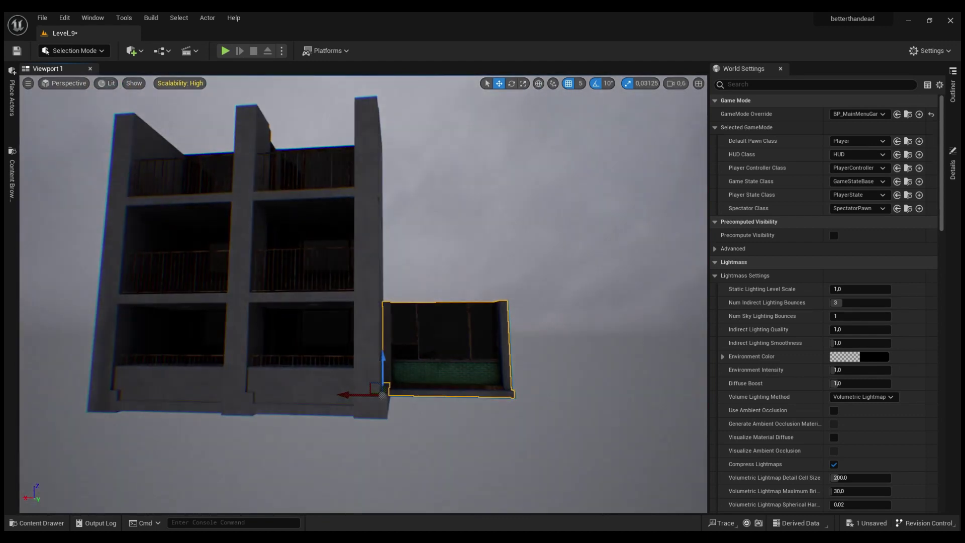
# Step: Rotate the narrow wall piece 90° upright and move it flush against the large end wall's edge
pyautogui.moveTo(351, 376); pyautogui.dragTo(352, 376, button='right')
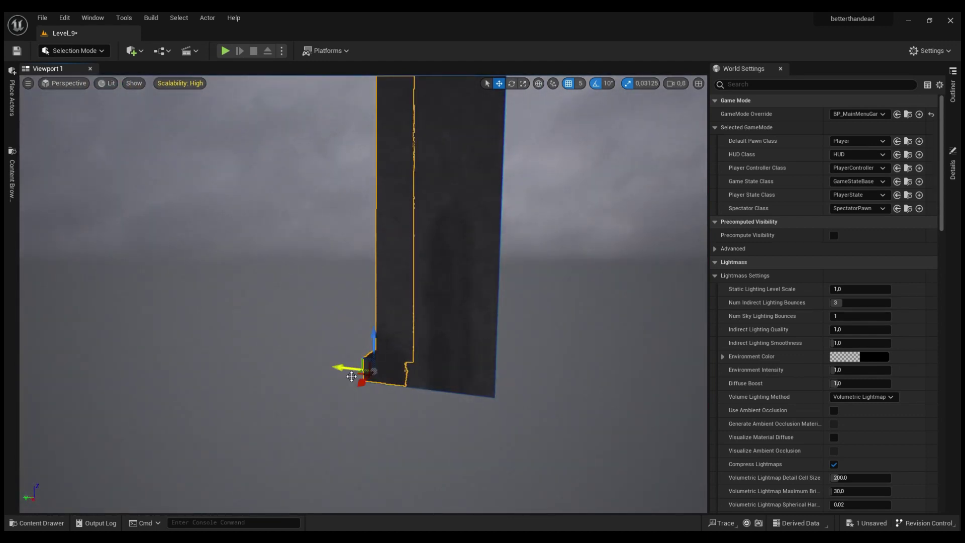
pyautogui.moveTo(343, 343); pyautogui.dragTo(342, 342, button='right')
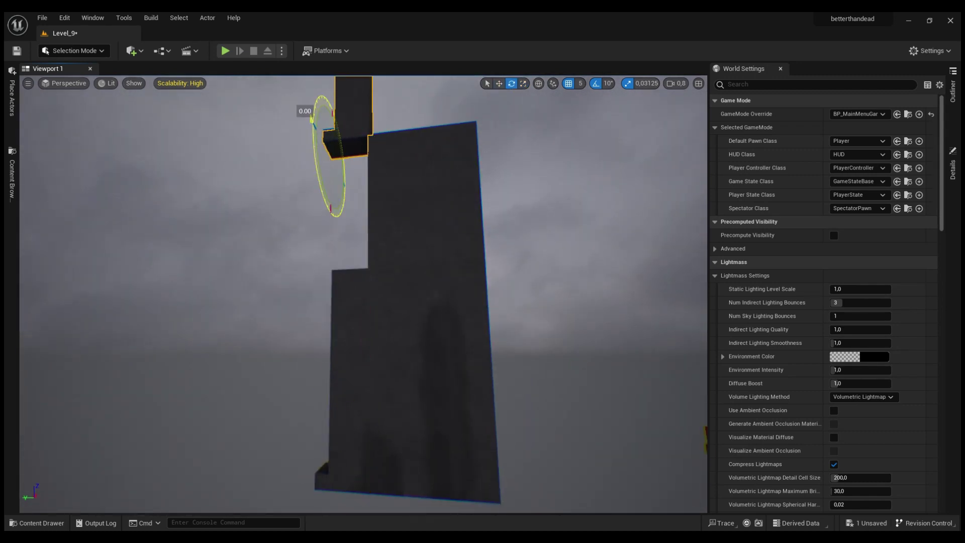
pyautogui.moveTo(350, 134); pyautogui.dragTo(389, 151)
pyautogui.press('w')
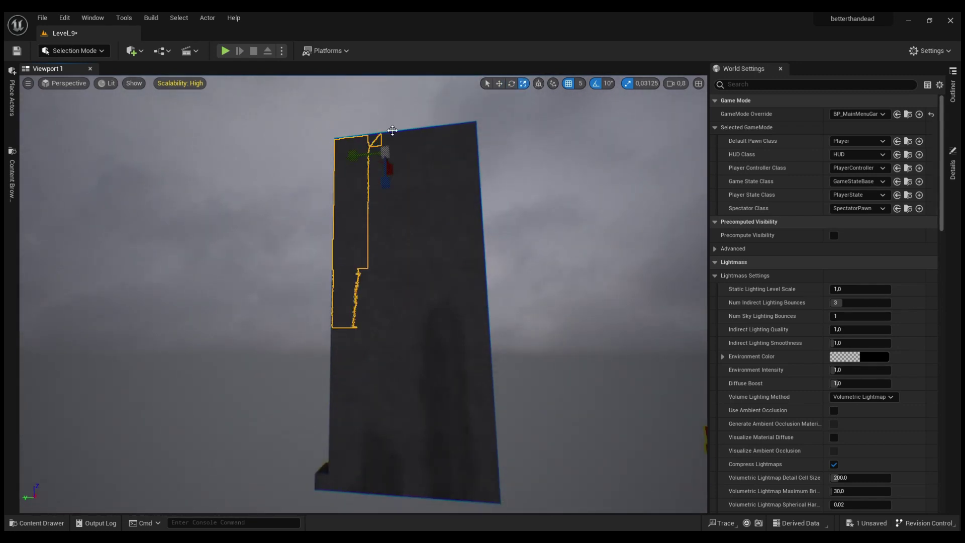
pyautogui.moveTo(352, 302); pyautogui.dragTo(352, 301, button='right')
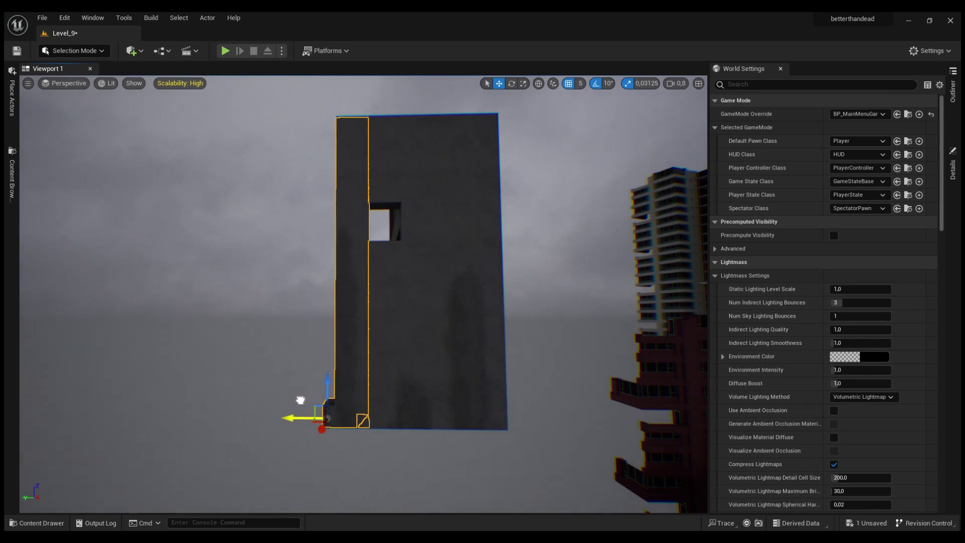
pyautogui.moveTo(323, 406); pyautogui.dragTo(323, 406, button='right')
pyautogui.press('e')
pyautogui.moveTo(442, 242); pyautogui.dragTo(376, 193, button='right')
pyautogui.press('w')
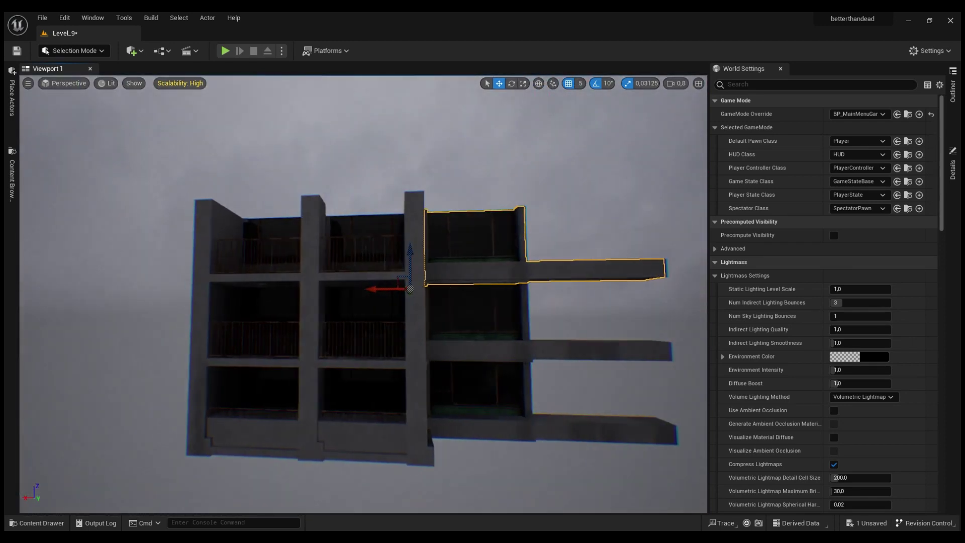
pyautogui.moveTo(449, 297); pyautogui.dragTo(449, 297, button='right')
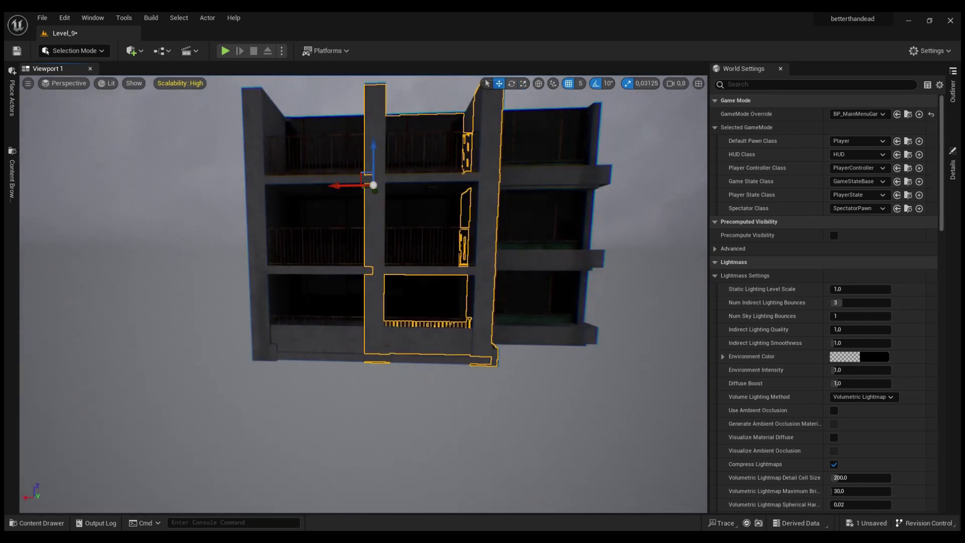
pyautogui.moveTo(373, 185); pyautogui.dragTo(688, 351)
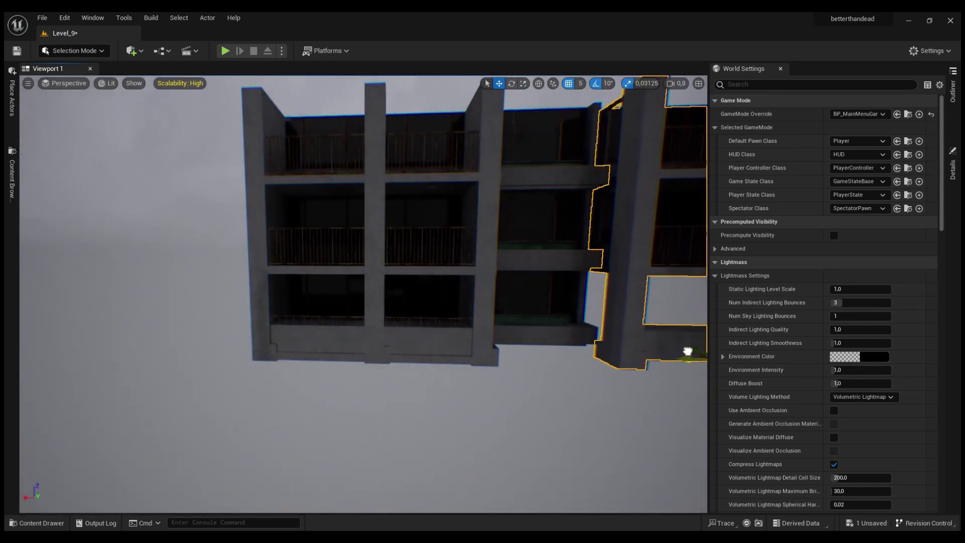
pyautogui.moveTo(687, 351); pyautogui.dragTo(688, 351, button='right')
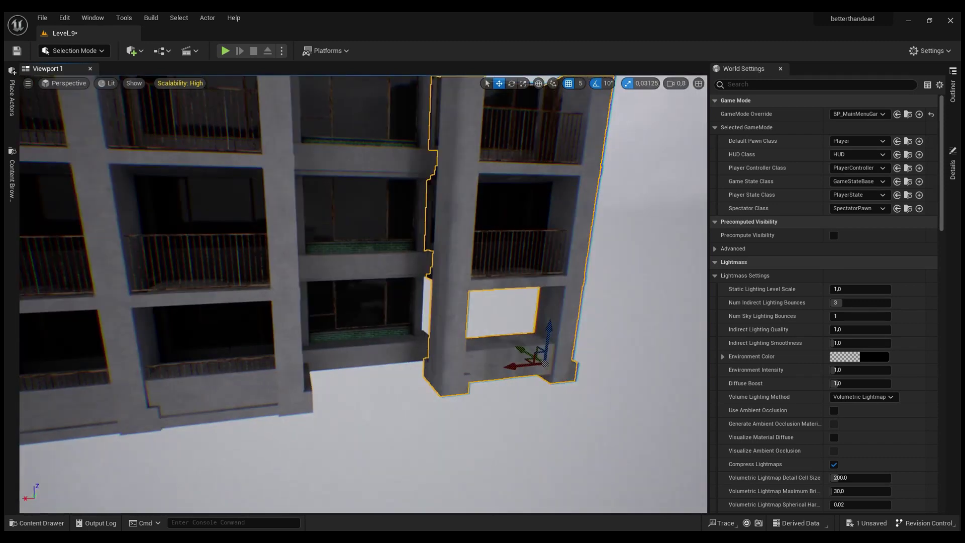
pyautogui.moveTo(533, 358); pyautogui.dragTo(423, 291)
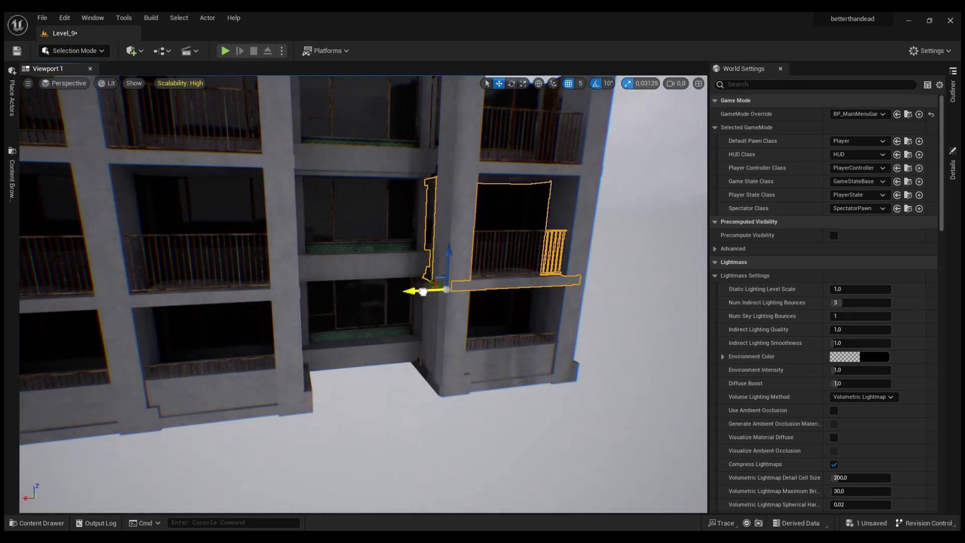
pyautogui.moveTo(423, 291)
pyautogui.mouseDown(button='right')
pyautogui.moveTo(423, 250)
pyautogui.moveTo(277, 145)
pyautogui.mouseUp(button='right')
pyautogui.moveTo(254, 397); pyautogui.dragTo(254, 237)
pyautogui.moveTo(254, 237)
pyautogui.mouseDown(button='right')
pyautogui.moveTo(511, 244)
pyautogui.moveTo(434, 347)
pyautogui.mouseUp(button='right')
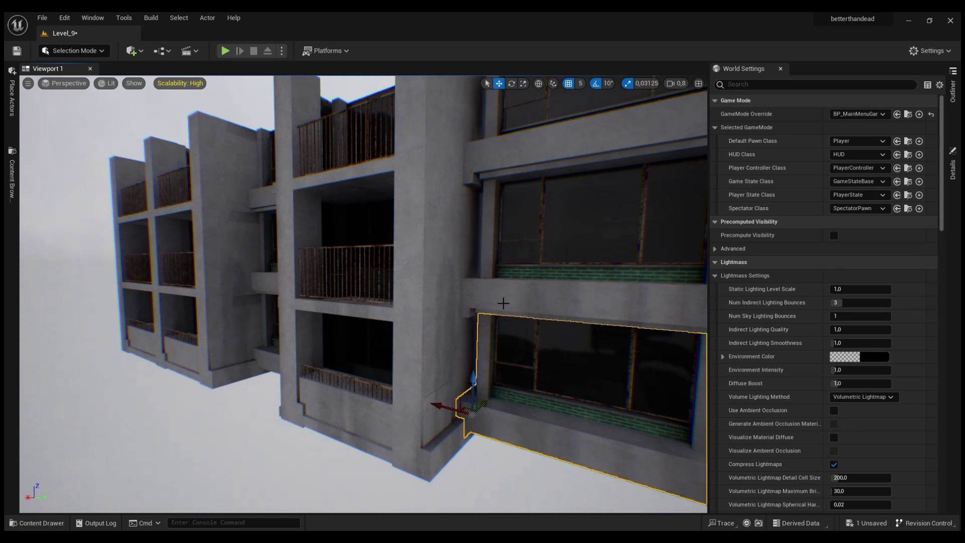
pyautogui.moveTo(487, 120); pyautogui.dragTo(487, 121, button='right')
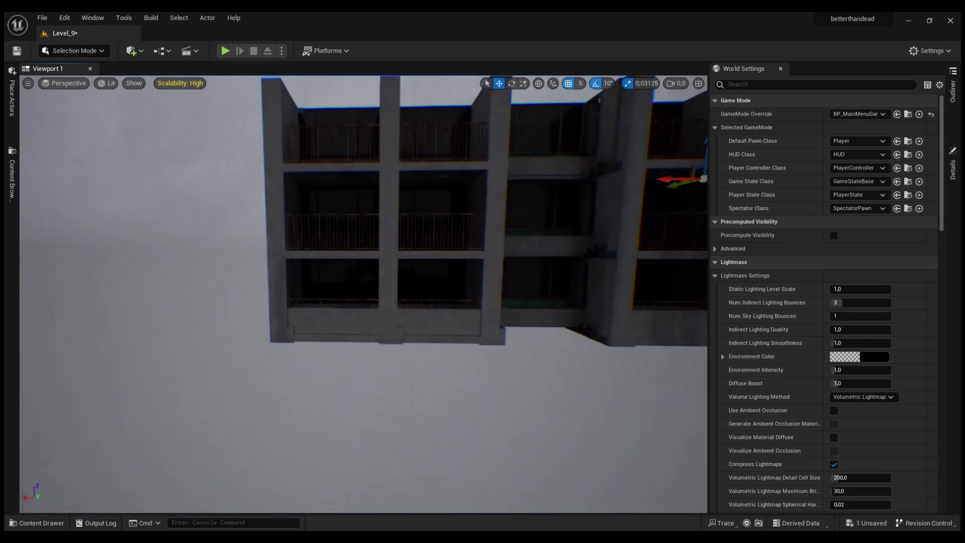
pyautogui.moveTo(487, 120); pyautogui.dragTo(487, 120, button='right')
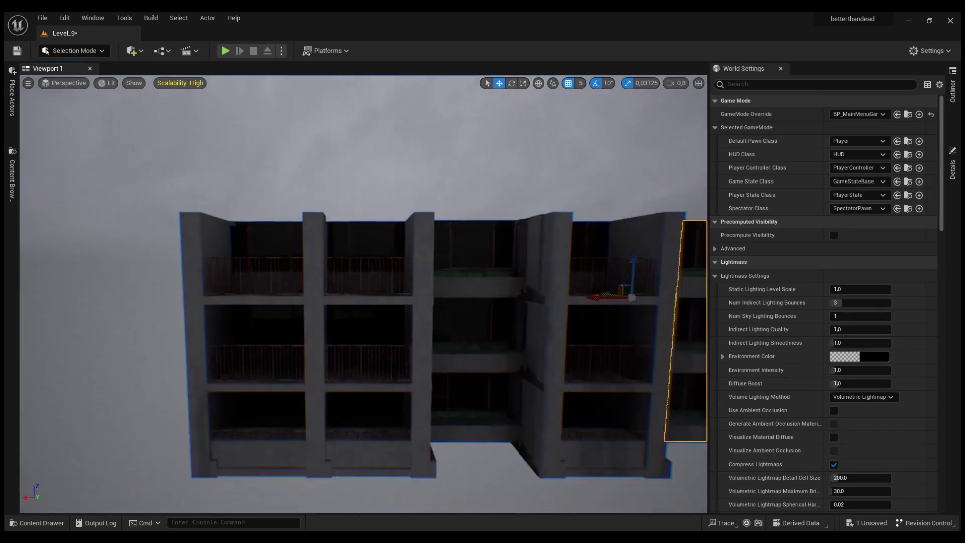
# Step: Raise a green-tiled window section onto the roof and copy it sideways along the top
pyautogui.click(420, 330)
pyautogui.moveTo(420, 329); pyautogui.dragTo(409, 209)
pyautogui.moveTo(395, 295); pyautogui.dragTo(374, 303, button='right')
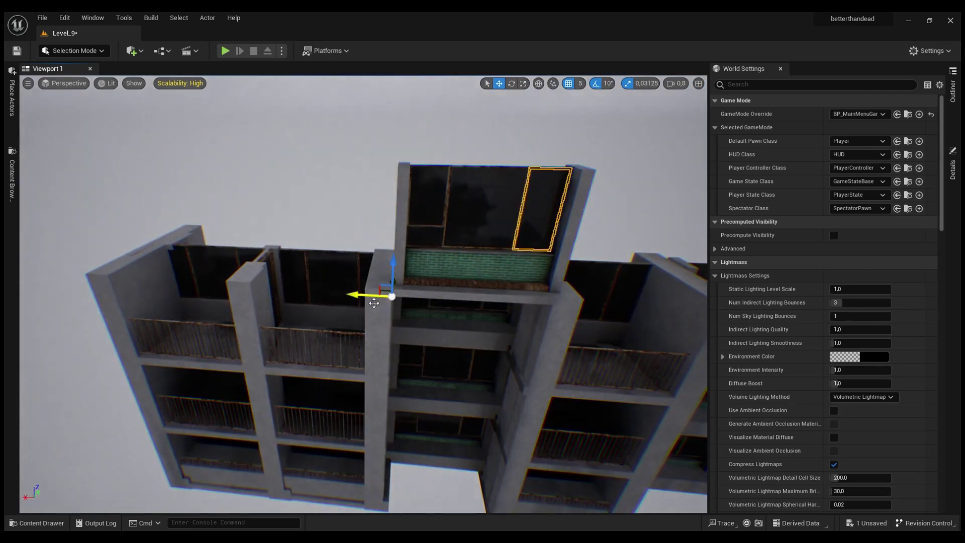
pyautogui.keyDown('alt'); pyautogui.moveTo(374, 303); pyautogui.dragTo(222, 279); pyautogui.keyUp('alt')
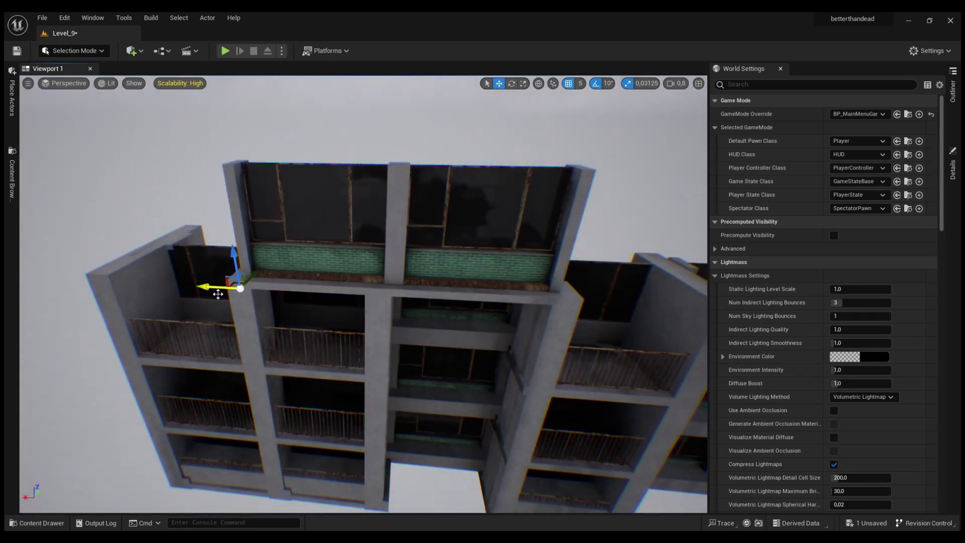
# Step: Inspect the rooftop row from several angles and adjust the copied section's rotation and scale
pyautogui.moveTo(218, 294); pyautogui.dragTo(306, 286, button='right')
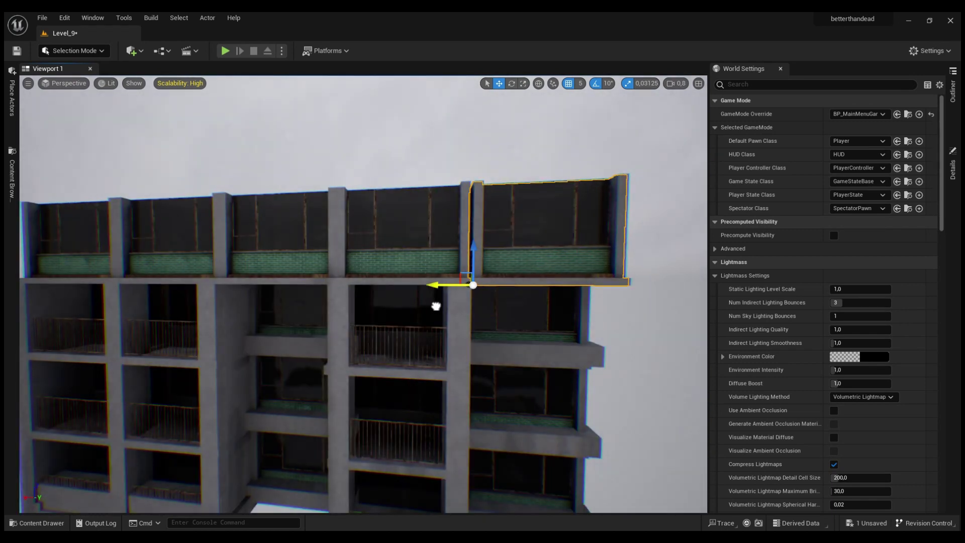
pyautogui.moveTo(436, 306); pyautogui.dragTo(295, 265, button='right')
pyautogui.moveTo(463, 280); pyautogui.dragTo(271, 129, button='right')
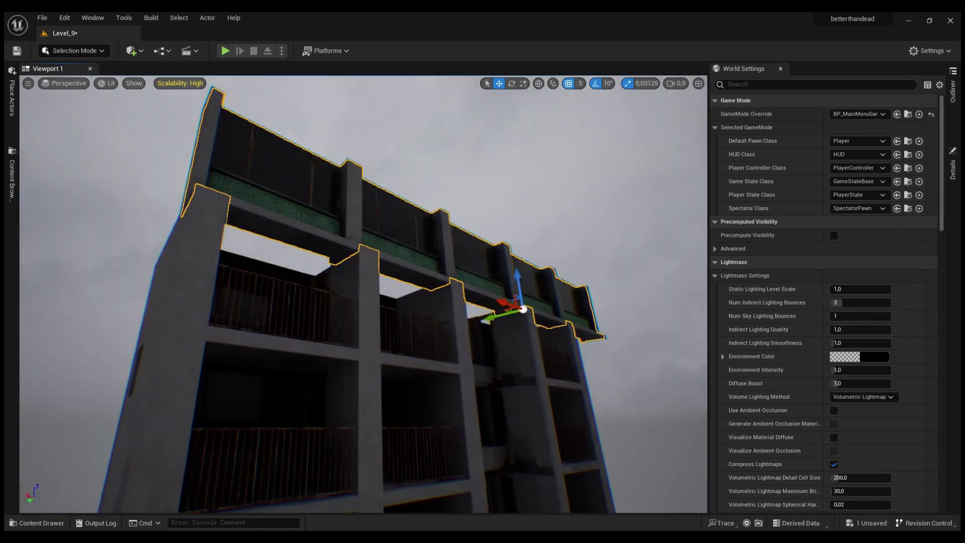
pyautogui.press('e')
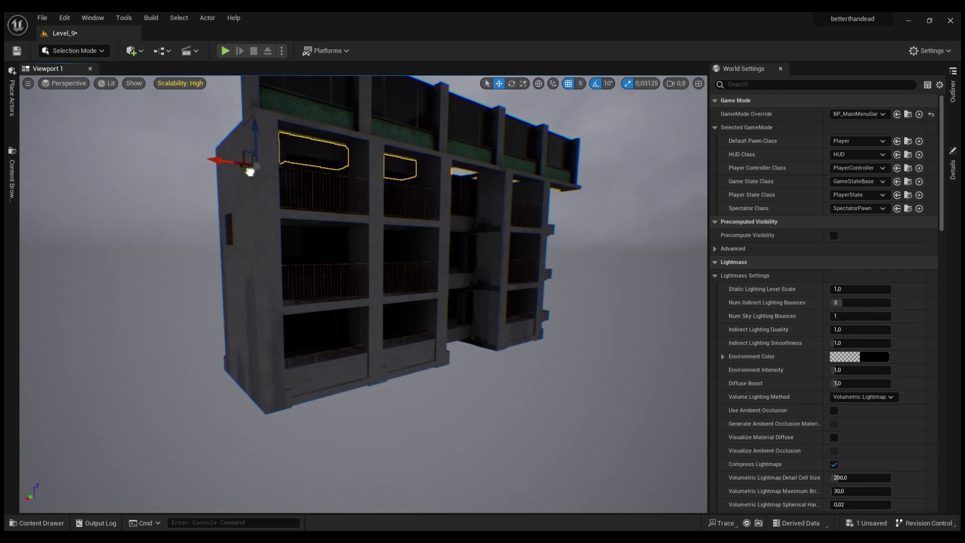
pyautogui.moveTo(250, 172); pyautogui.dragTo(299, 327, button='right')
pyautogui.moveTo(328, 397)
pyautogui.mouseDown(button='right')
pyautogui.moveTo(468, 297)
pyautogui.moveTo(515, 307)
pyautogui.moveTo(513, 282)
pyautogui.mouseUp(button='right')
pyautogui.press('r')
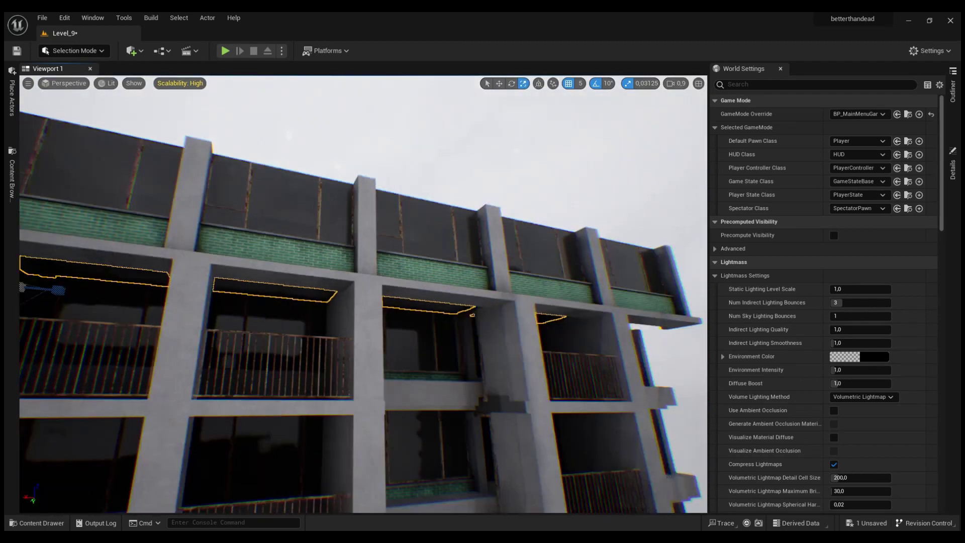
# Step: Frame the concrete beam and tilt it 20 degrees with the rotate gizmo
pyautogui.press('r')
pyautogui.press('f')
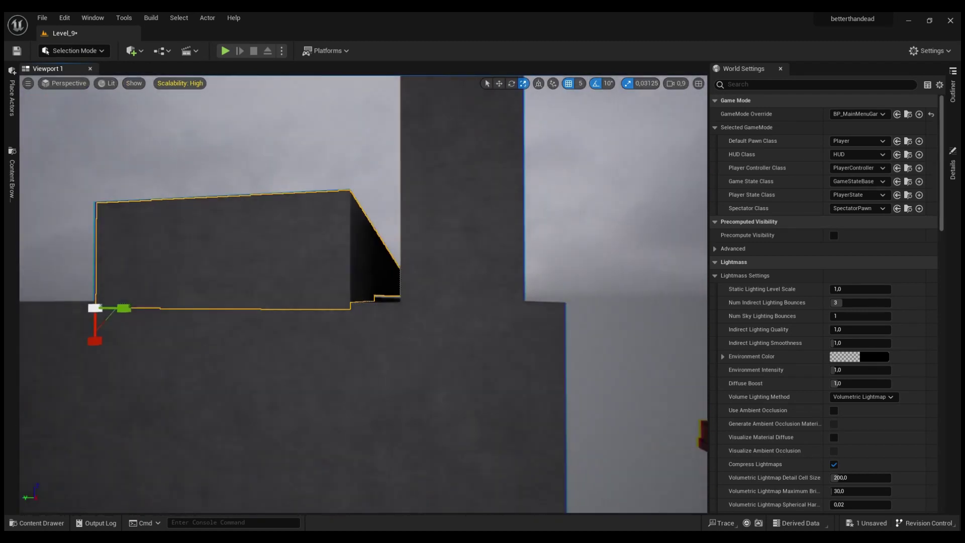
pyautogui.scroll(-5, 306, 335)
pyautogui.press('e')
pyautogui.moveTo(253, 259); pyautogui.dragTo(256, 236)
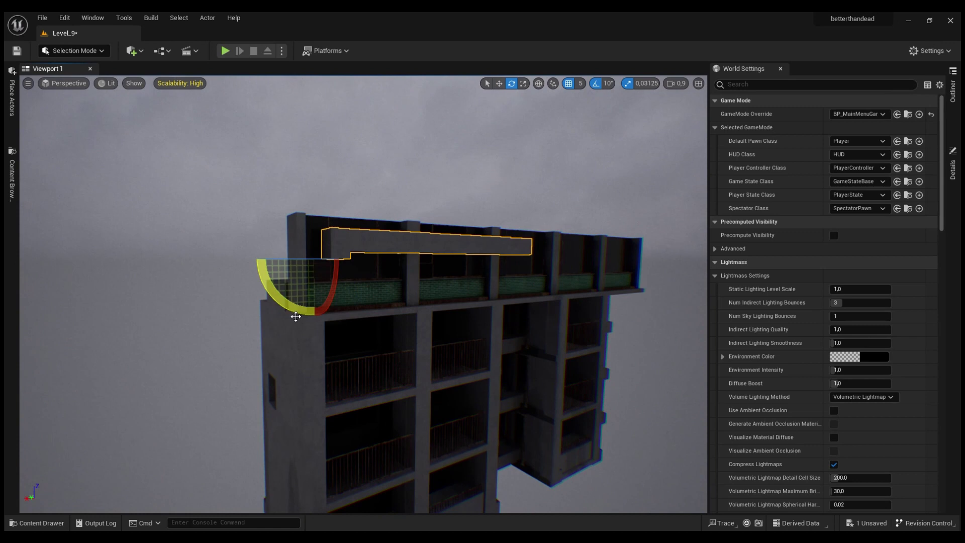
pyautogui.press('r')
# Step: Turn and move the beam to lie flat along the roof, then select the tall side wall piece
pyautogui.moveTo(295, 316); pyautogui.dragTo(301, 306, button='right')
pyautogui.moveTo(302, 154); pyautogui.dragTo(321, 224, button='right')
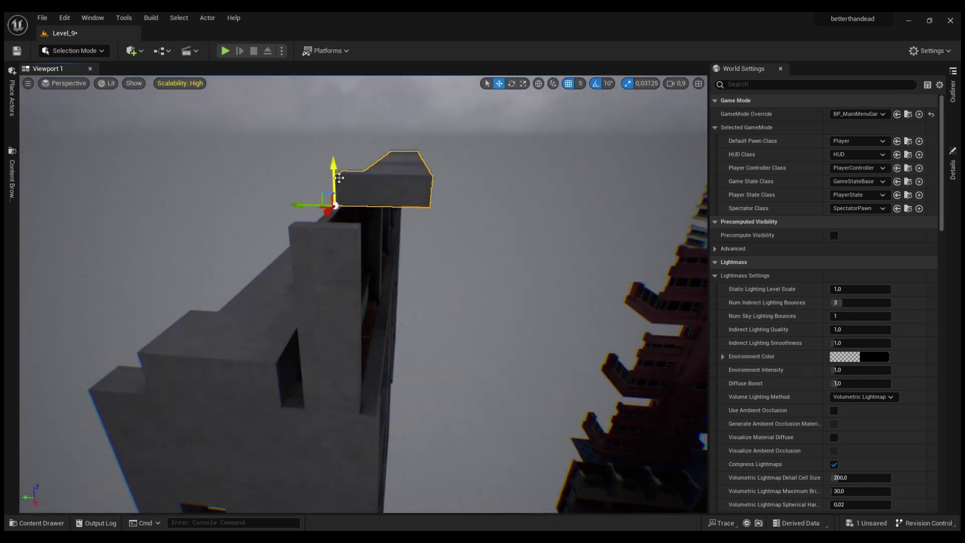
pyautogui.moveTo(315, 260); pyautogui.dragTo(364, 194, button='right')
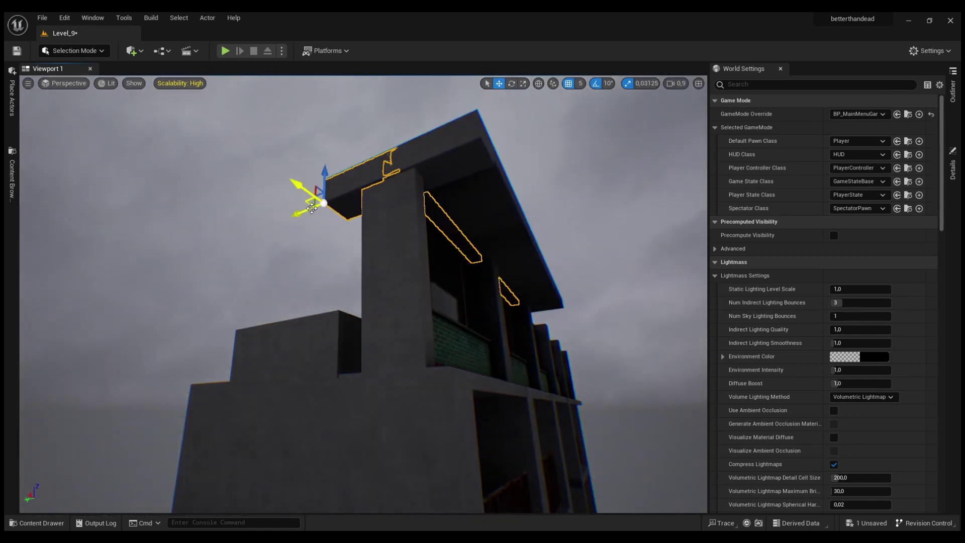
pyautogui.moveTo(265, 232); pyautogui.dragTo(304, 330, button='right')
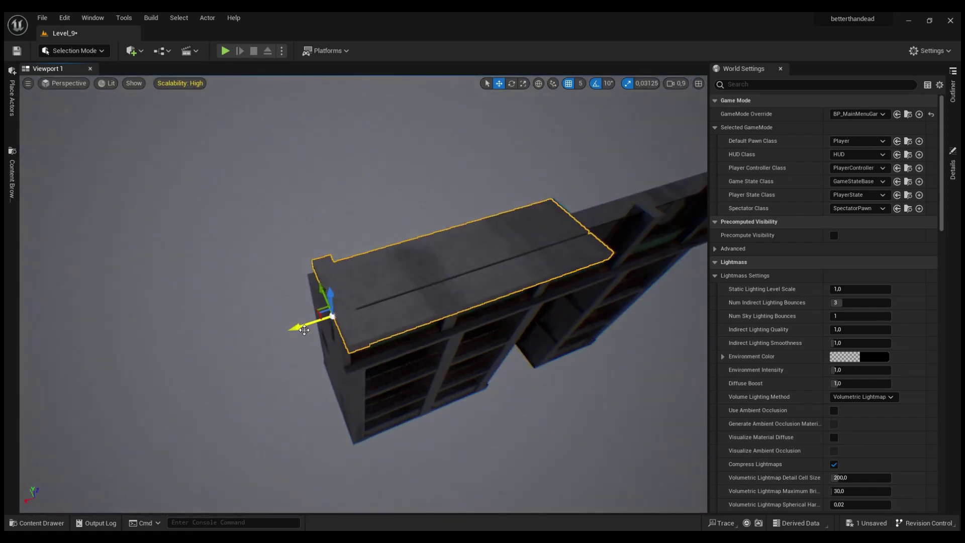
pyautogui.press('w')
pyautogui.moveTo(472, 248)
pyautogui.mouseDown(button='right')
pyautogui.moveTo(598, 178)
pyautogui.moveTo(353, 264)
pyautogui.moveTo(354, 312)
pyautogui.moveTo(324, 257)
pyautogui.moveTo(373, 150)
pyautogui.mouseUp(button='right')
pyautogui.scroll(1, 354, 292)
pyautogui.click(323, 256)
pyautogui.press('w')
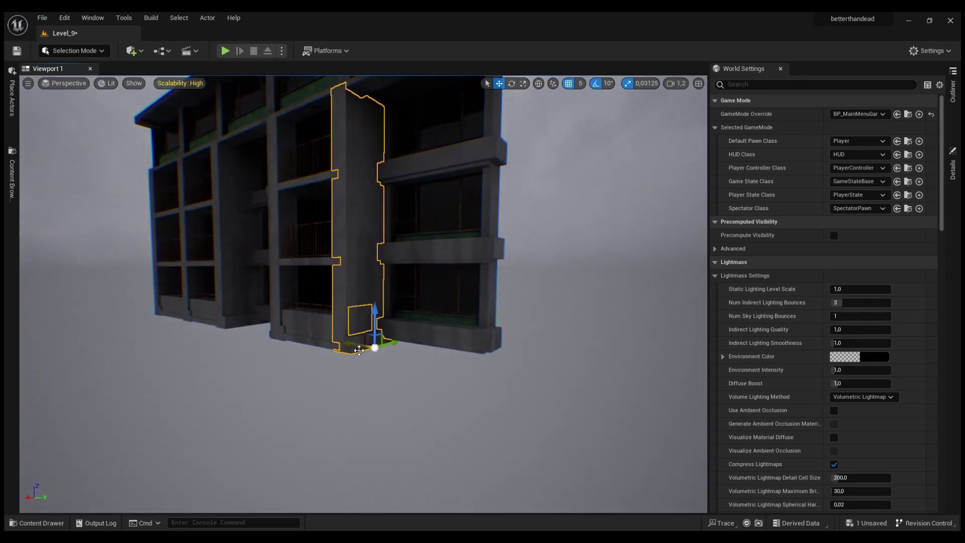
# Step: Slide the tall wall piece along X to the building's right end and review the facade
pyautogui.moveTo(365, 346); pyautogui.dragTo(526, 342)
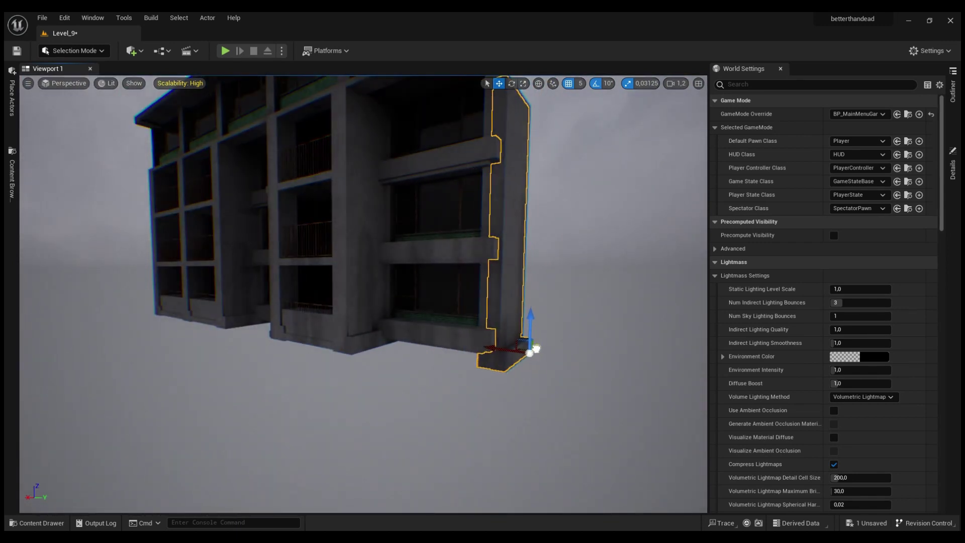
pyautogui.press('r')
pyautogui.moveTo(536, 348); pyautogui.dragTo(536, 347, button='right')
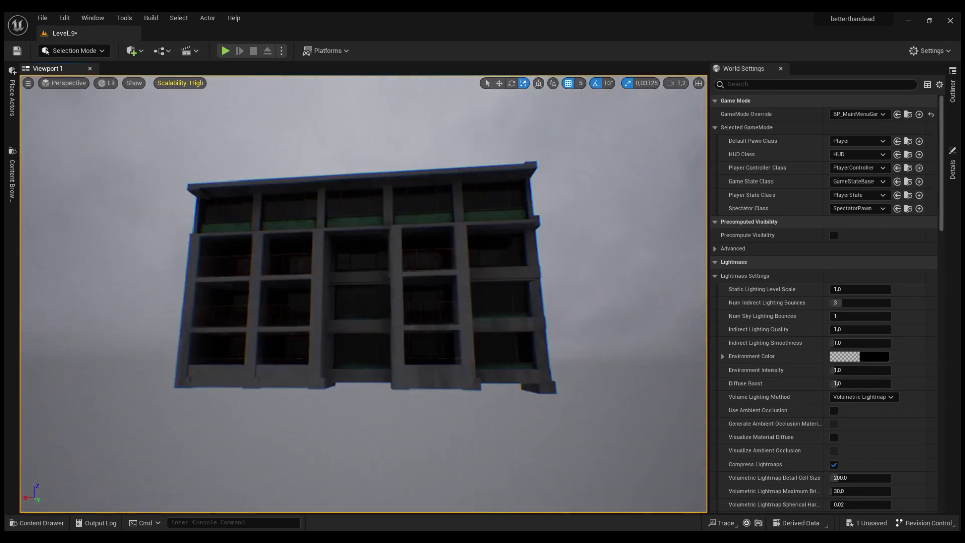
pyautogui.moveTo(408, 380); pyautogui.dragTo(407, 380, button='right')
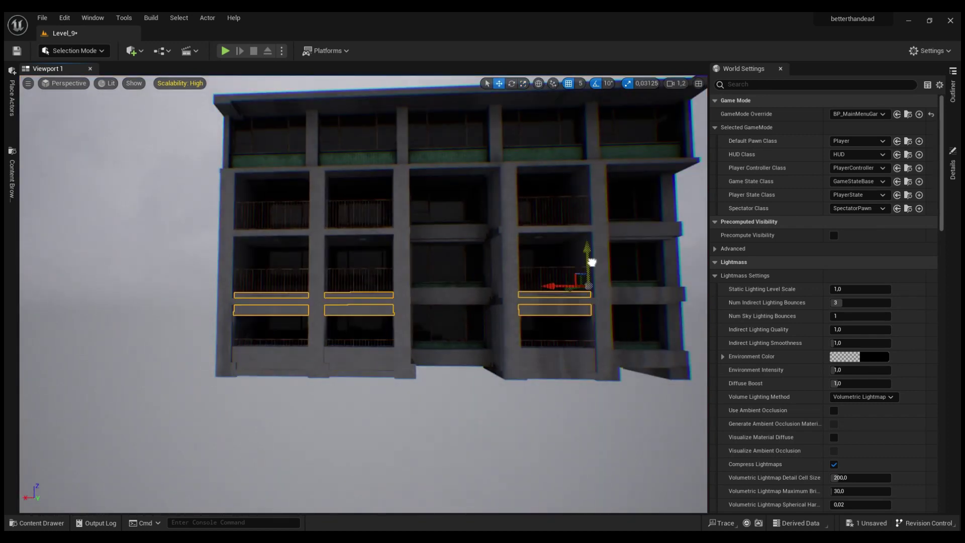
pyautogui.moveTo(592, 262); pyautogui.dragTo(517, 406, button='right')
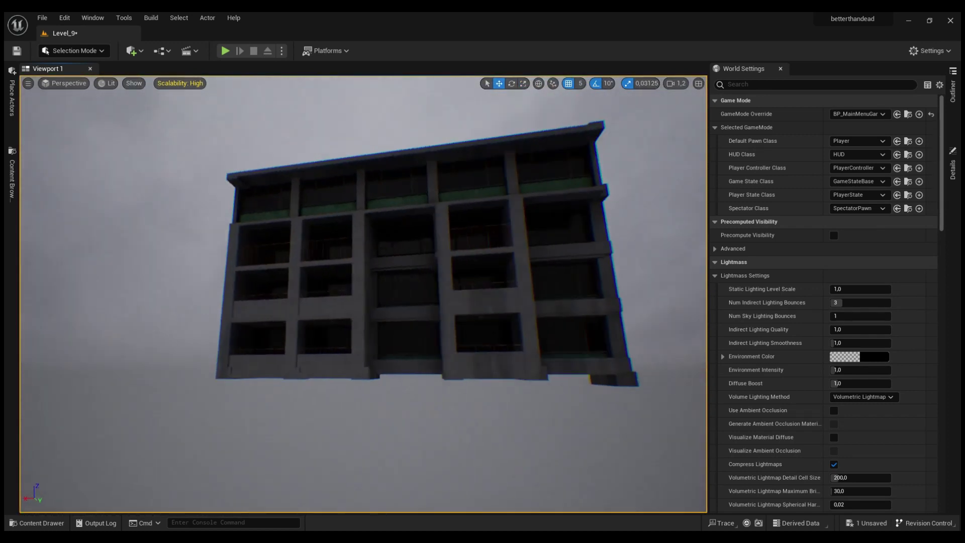
pyautogui.hotkey('ctrl', 'z')
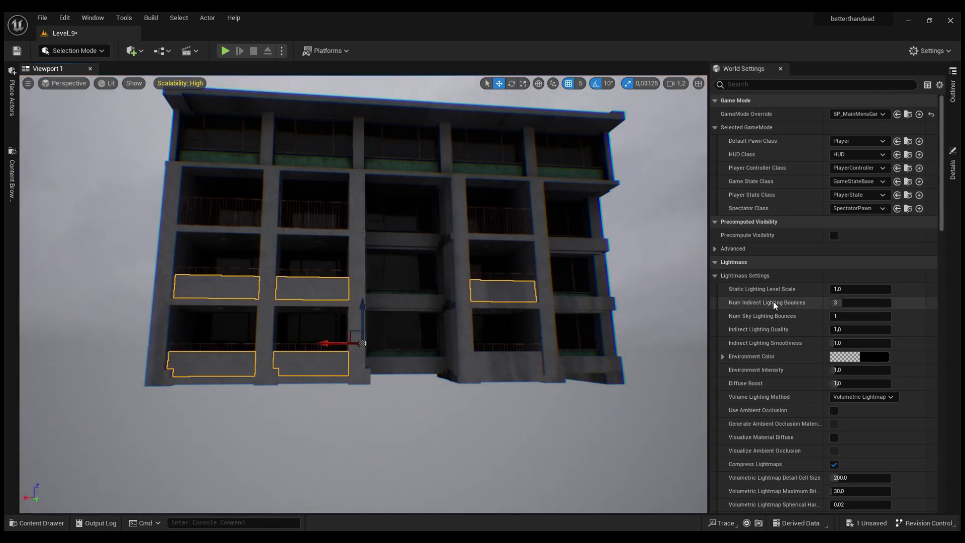